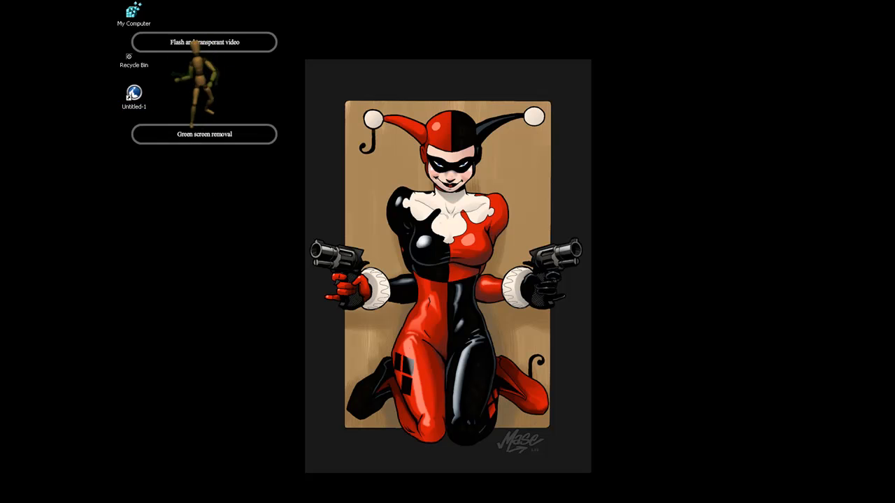
- Move the transparent Flash video window across the wallpaper figure and back beside it on the desktop
right_click(614, 502)
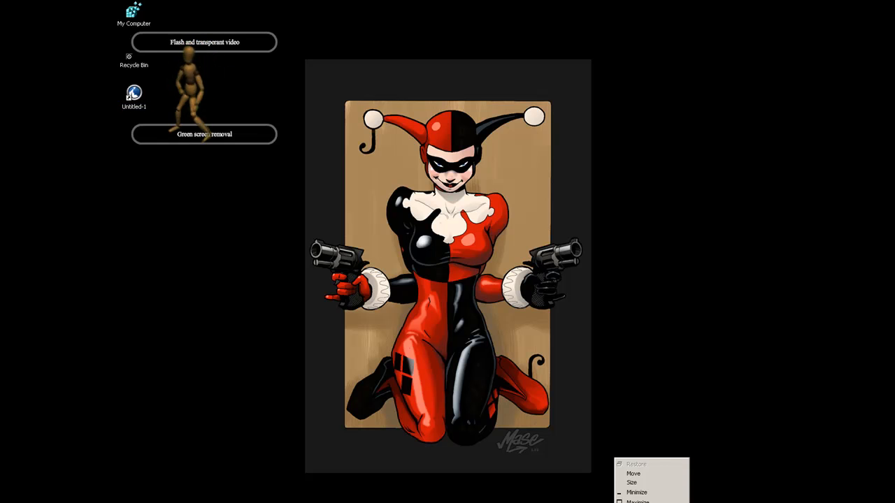
left_click(633, 474)
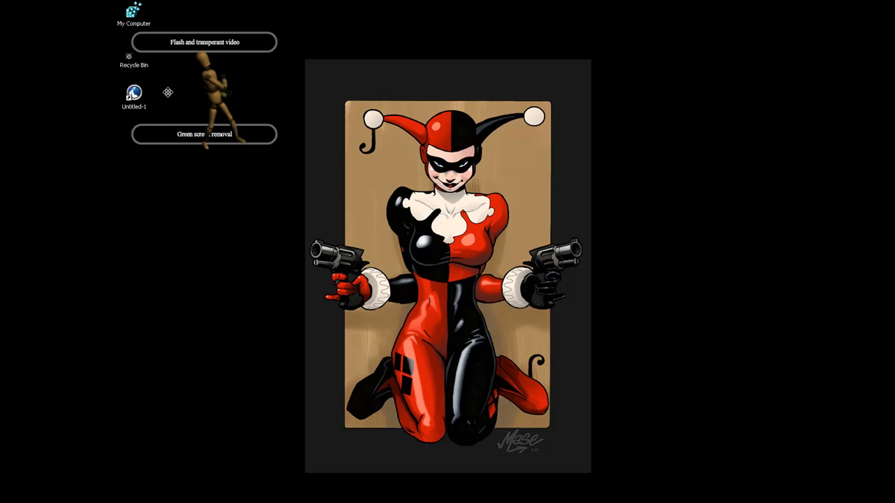
left_click(209, 19)
left_click_drag(209, 19, 440, 234)
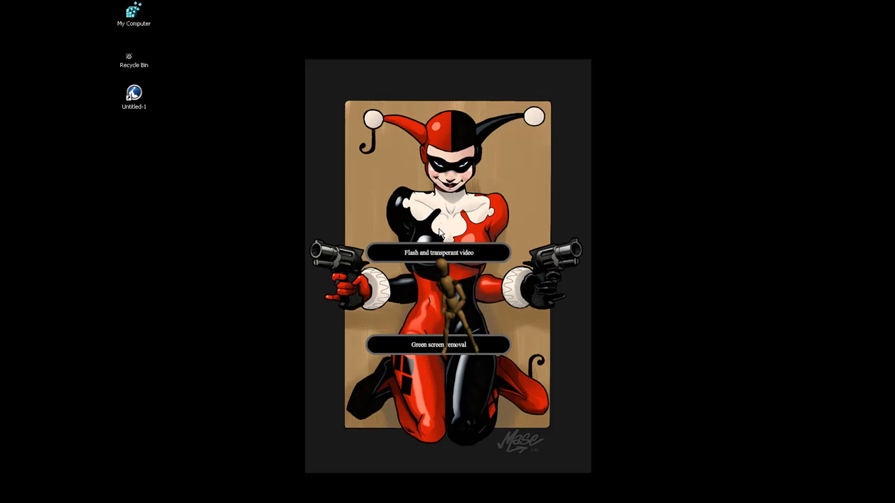
left_click_drag(440, 233, 265, 50)
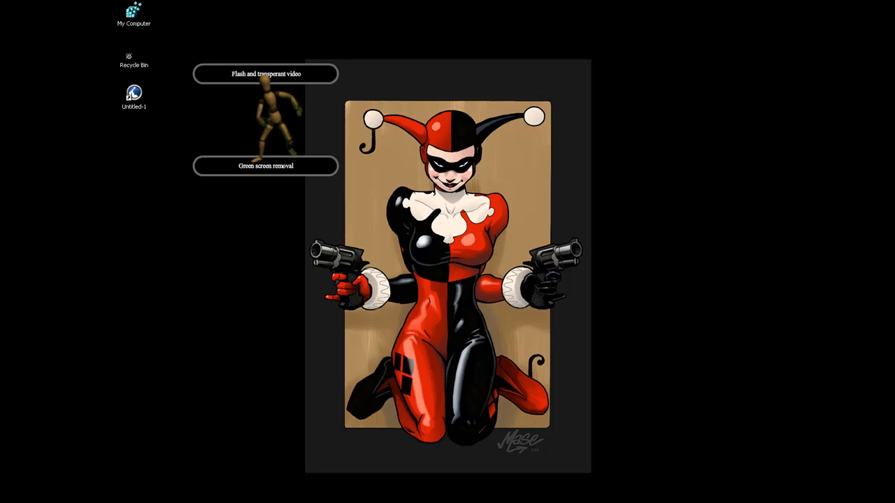
- Switch to the walk project in Adobe Premiere Pro and open Sequence 01 from the project items
right_click(651, 502)
left_click(670, 502)
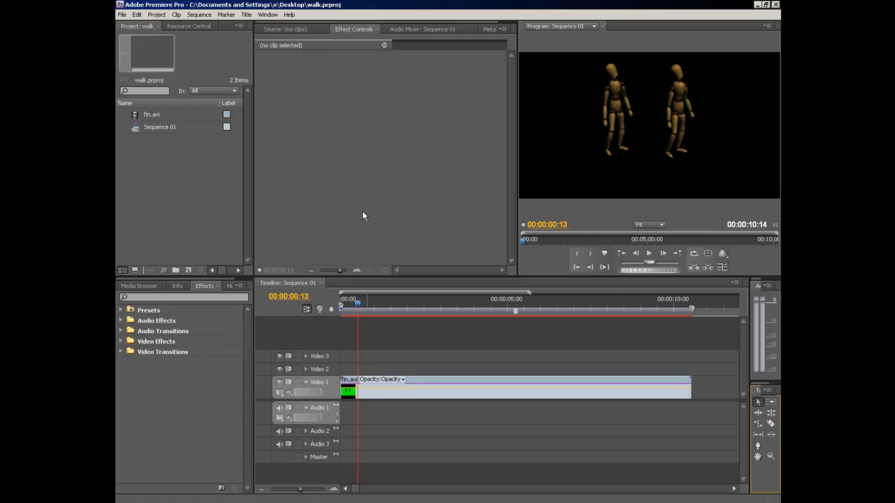
left_click(283, 29)
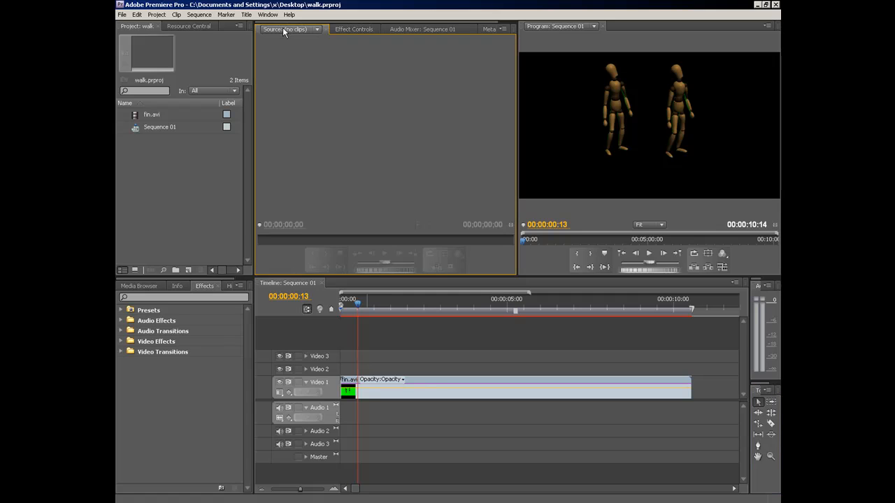
double_click(140, 128)
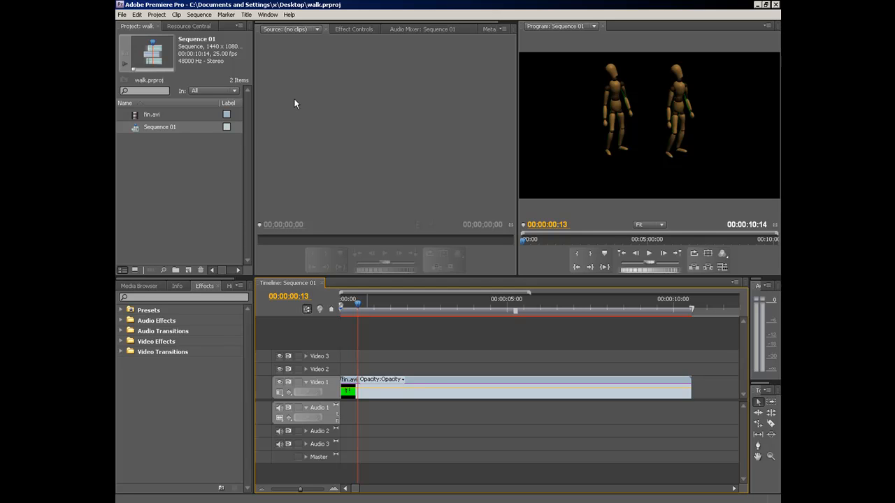
- Show the effect controls of the fin.avi clip, turn off its Color Key effect and collapse the effect's settings
left_click(344, 30)
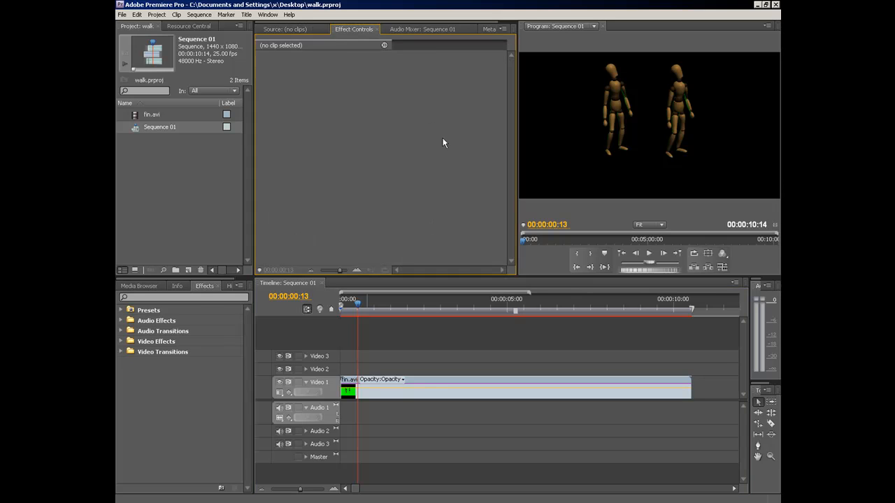
left_click(370, 391)
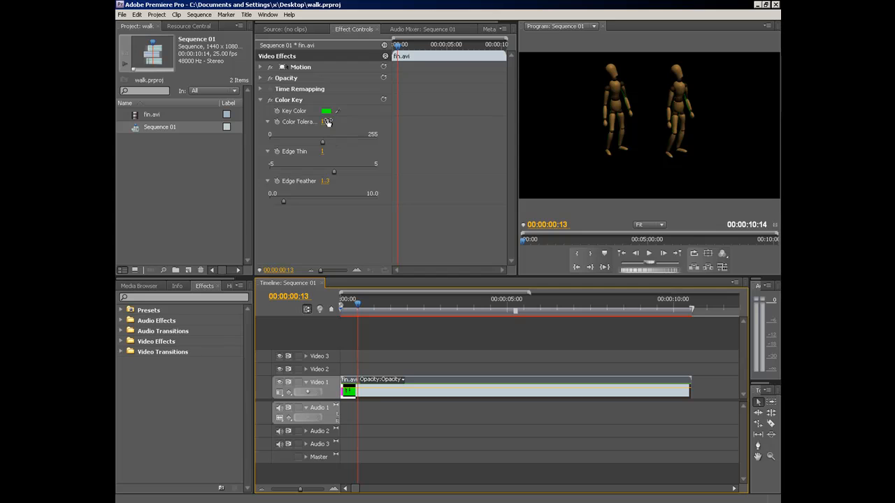
left_click(268, 102)
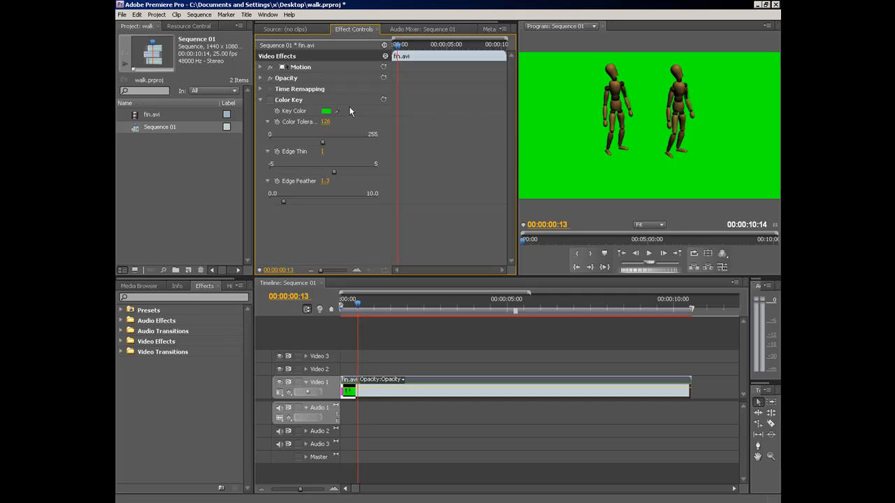
left_click(261, 99)
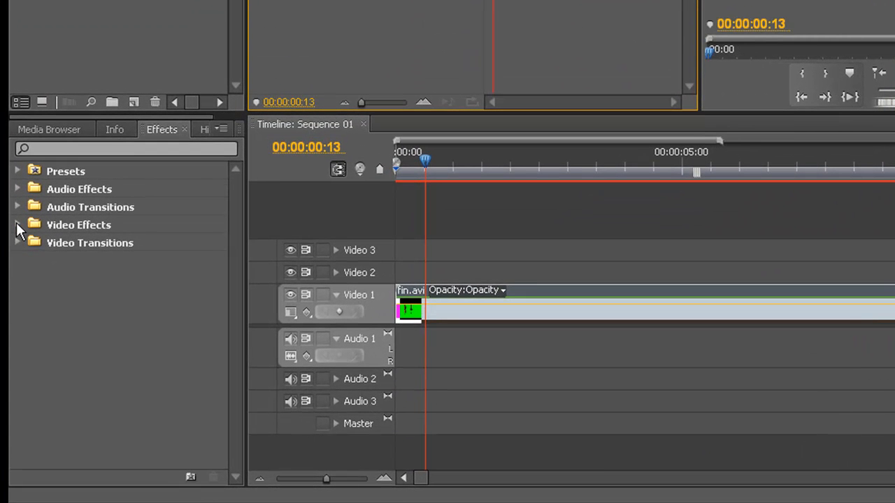
- Expand the Keying category of the Video Effects to view the available keying effects
left_click(18, 223)
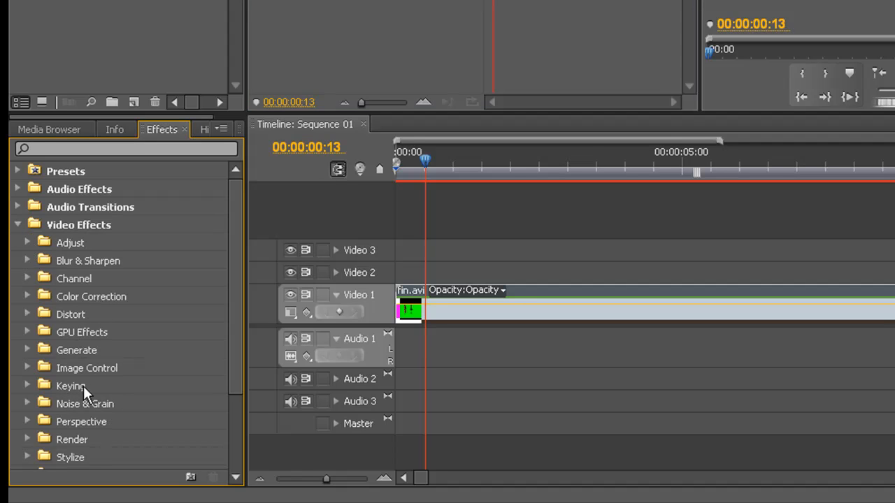
left_click(27, 387)
left_click_drag(233, 268, 233, 354)
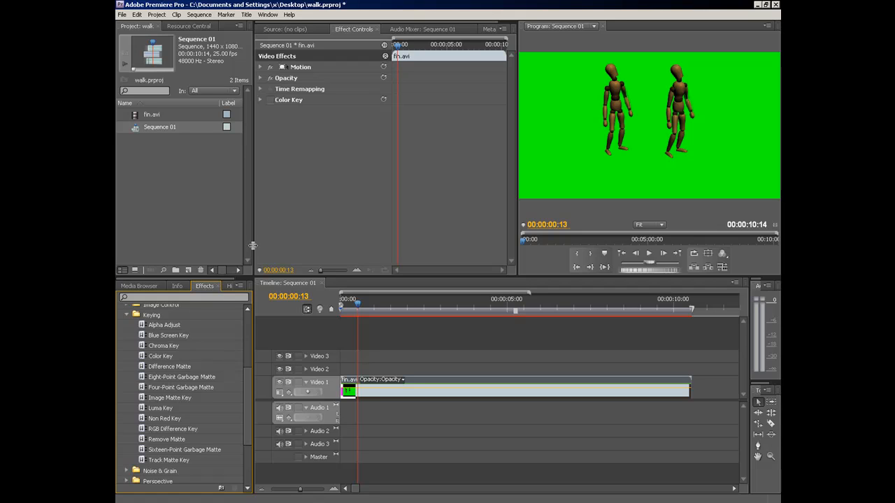
- Expand the Color Key settings and check the current key color in the Color Picker
left_click(260, 100)
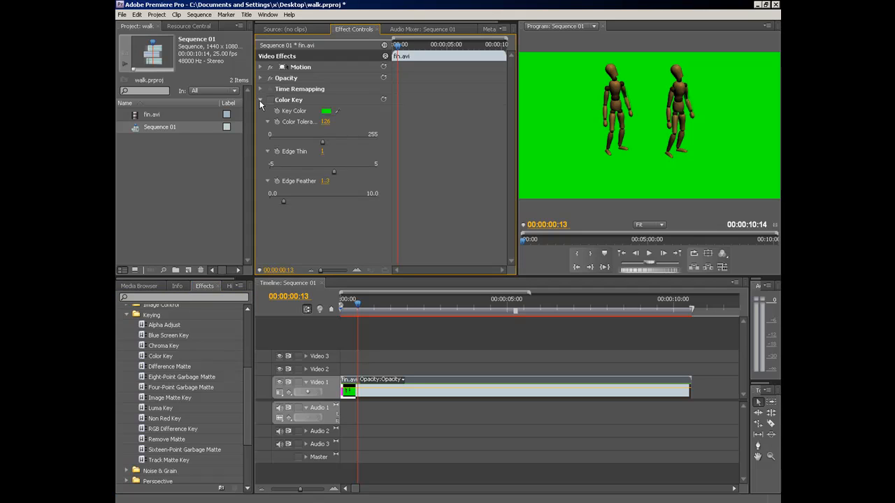
left_click(326, 112)
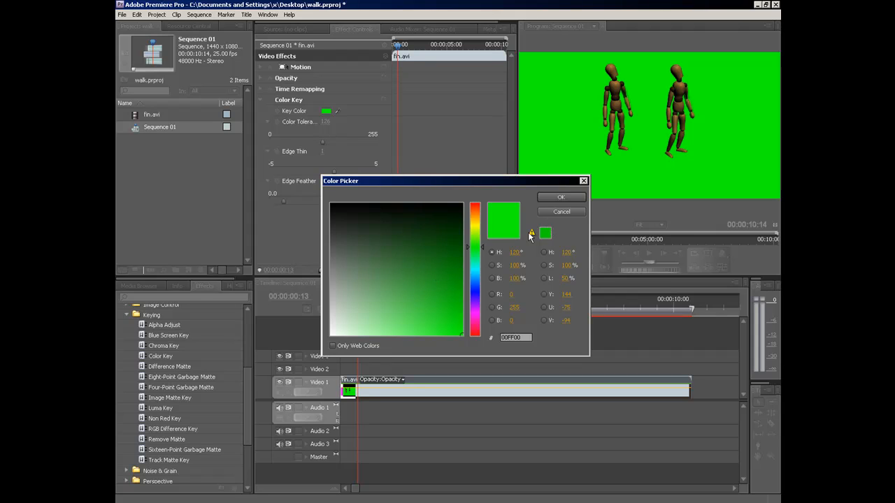
left_click(561, 198)
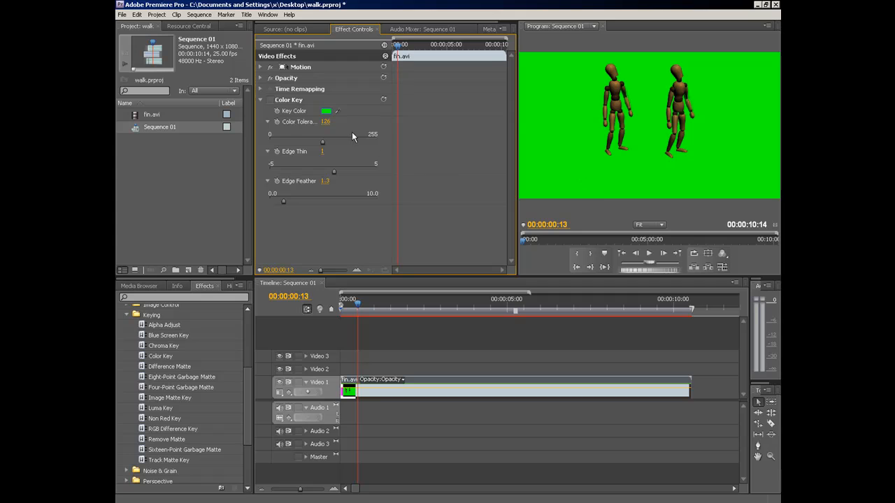
- Try to sample the Color Key's key color from the green background in the program preview with the eyedropper
left_click_drag(340, 110, 594, 100)
left_click_drag(338, 109, 579, 119)
left_click_drag(338, 110, 642, 130)
- Set the Color Key's key color to green 02FF1A in the Color Picker
left_click(326, 110)
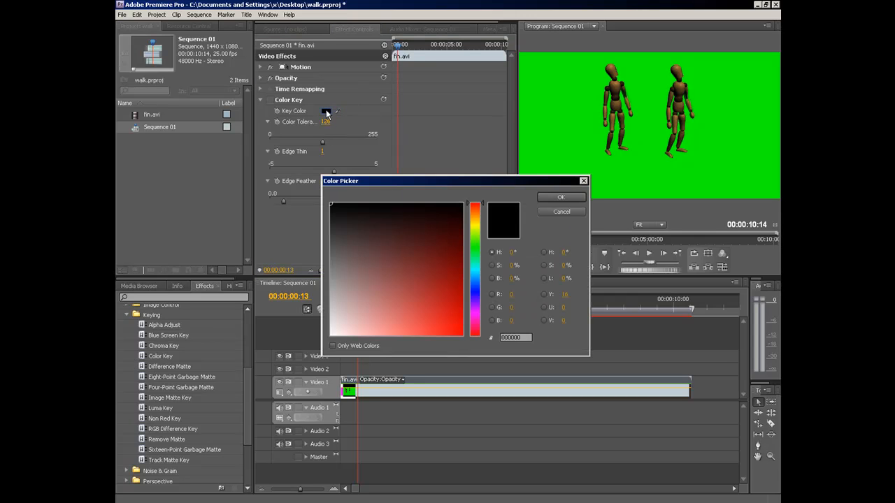
left_click(479, 249)
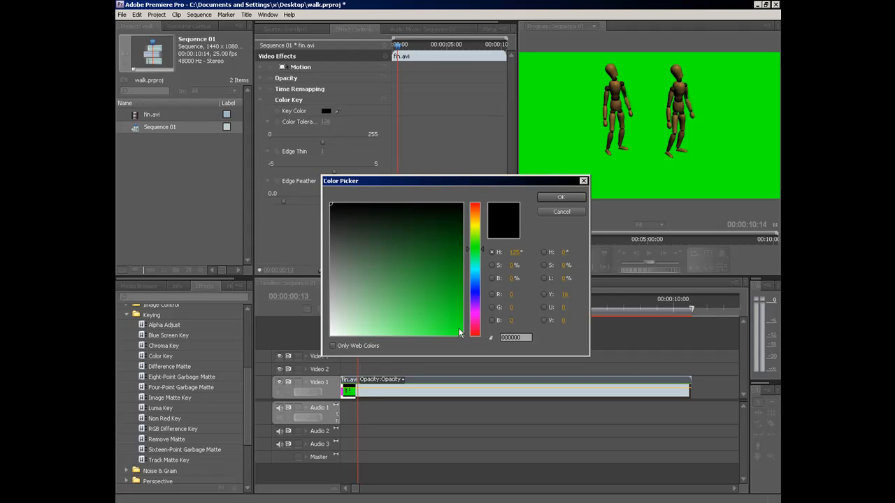
left_click(460, 333)
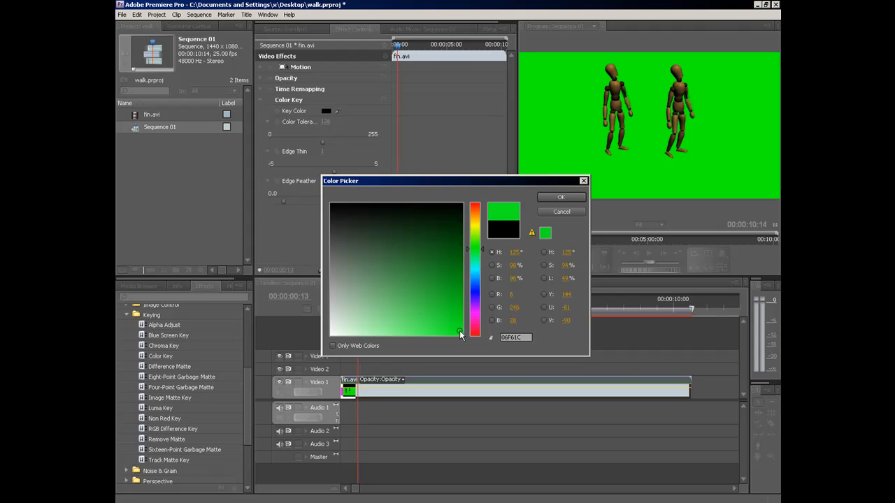
left_click(563, 198)
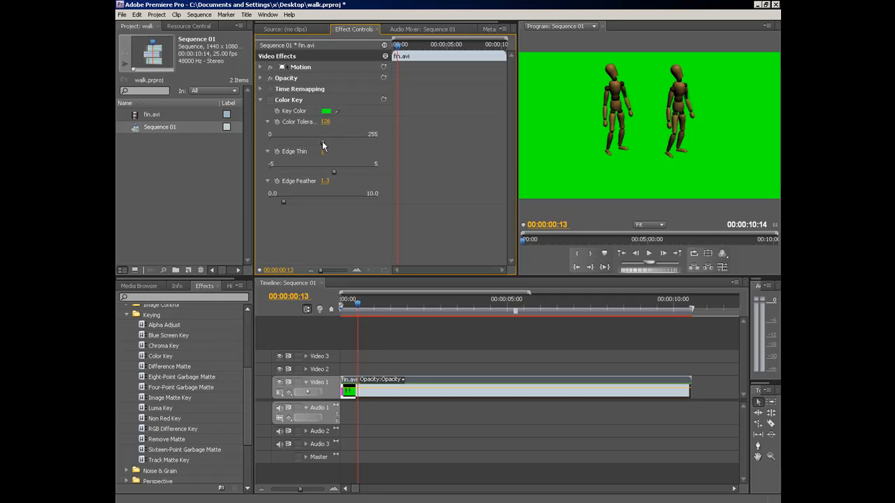
- Set the Color Key's color tolerance to 90, edge thin to 0 and edge feather to 0.0, collapsing both edge settings
left_click_drag(322, 145, 376, 144)
left_click_drag(376, 147, 307, 144)
left_click_drag(335, 173, 322, 174)
left_click_drag(284, 203, 268, 204)
left_click(267, 181)
left_click(267, 152)
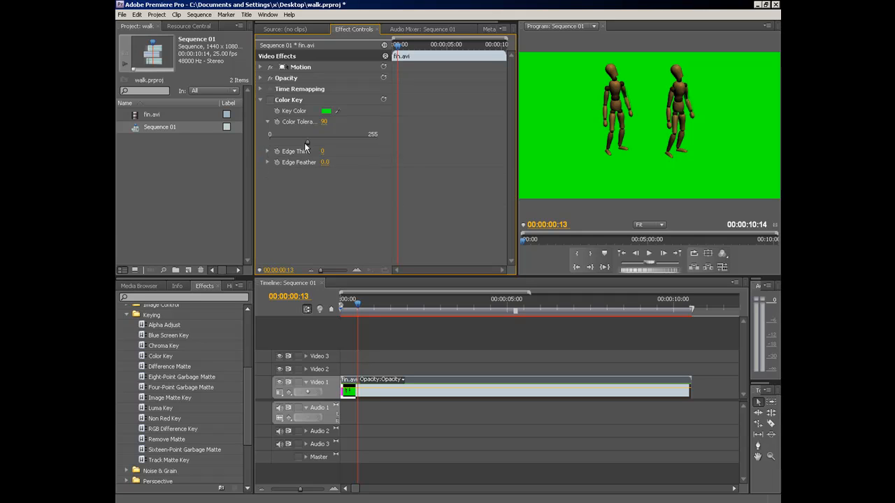
- Turn the Color Key effect back on and test color tolerance values of 56, 24 and 30 on the green background
left_click_drag(307, 142, 266, 144)
left_click_drag(270, 142, 293, 141)
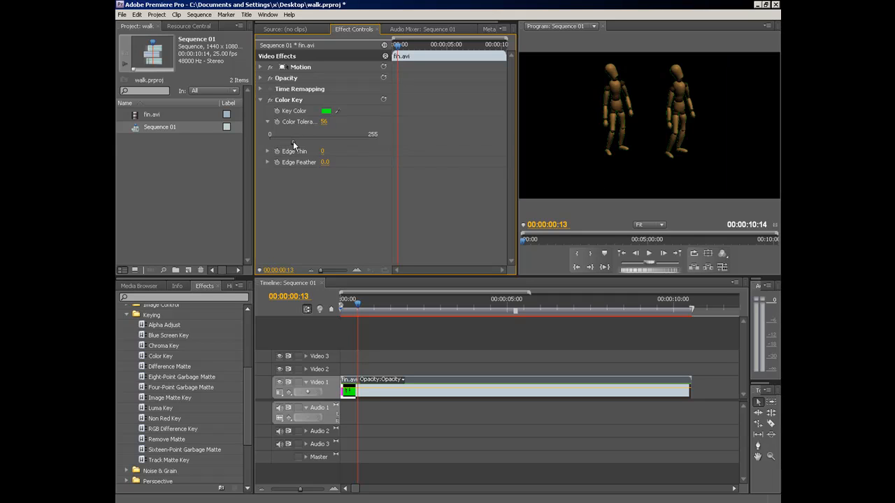
left_click_drag(287, 141, 282, 139)
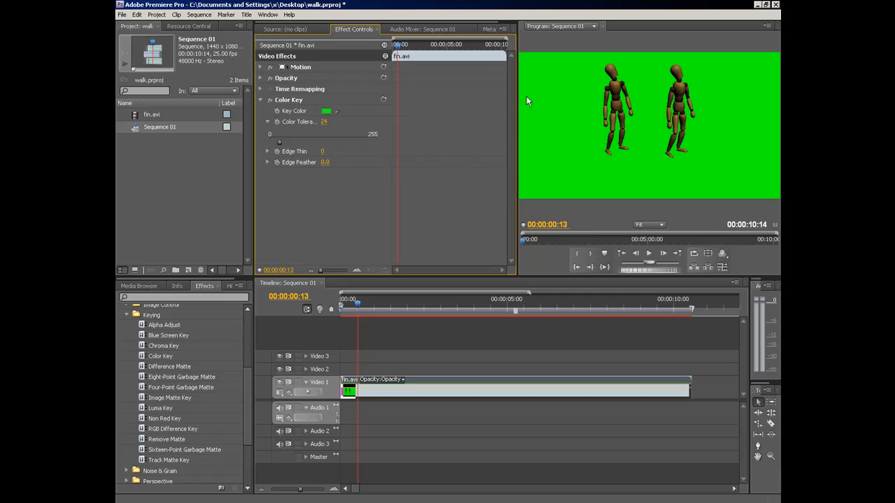
left_click_drag(279, 142, 282, 144)
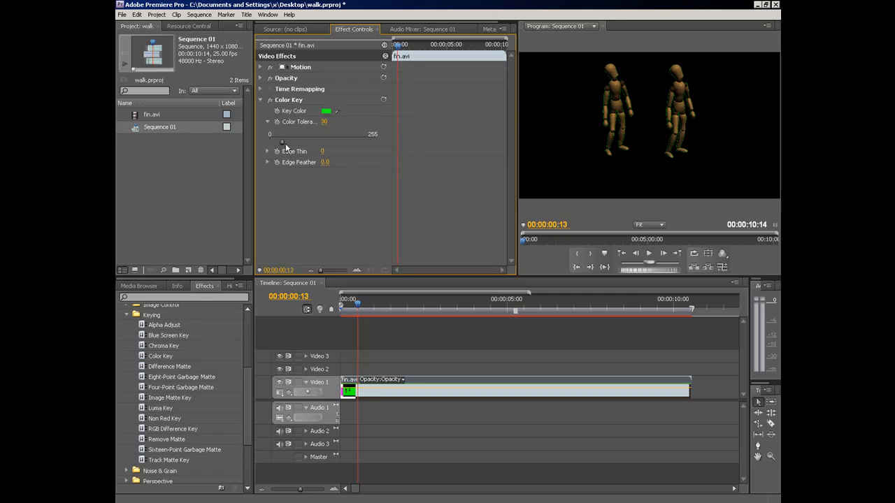
- Set the Color Key's color tolerance to 129, edge thin to 1 and edge feather to 1.8
left_click_drag(282, 142, 324, 142)
left_click(267, 151)
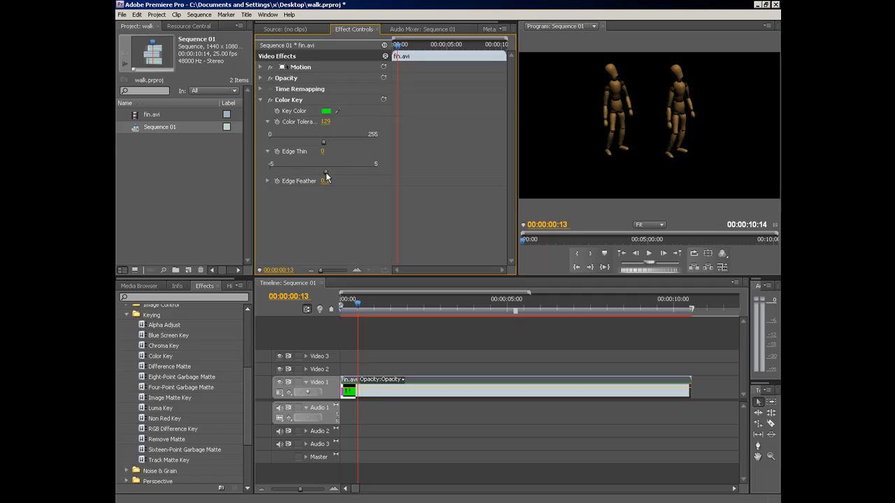
left_click(323, 152)
type("1")
key("Return")
left_click(268, 181)
left_click_drag(288, 200, 288, 201)
- Make the Sequence 01 timeline active and open the Export Settings for exporting it as media
left_click(121, 16)
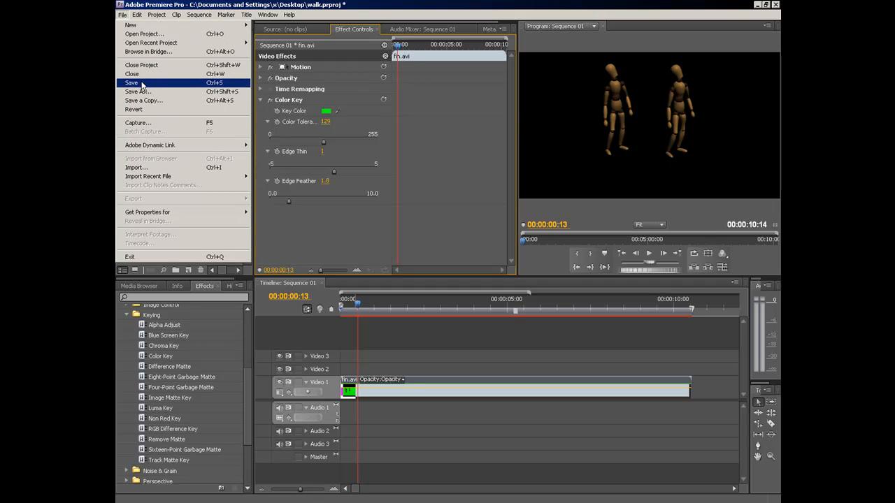
left_click(391, 397)
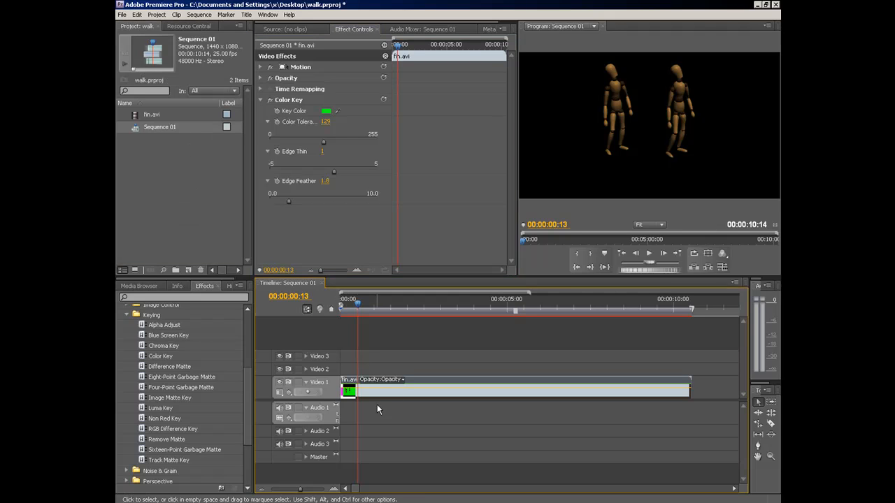
left_click(122, 16)
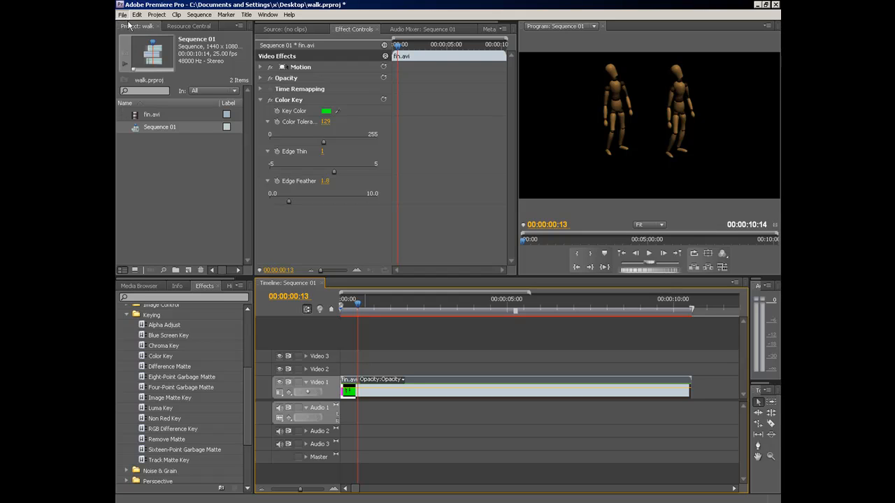
mouse_move(157, 206)
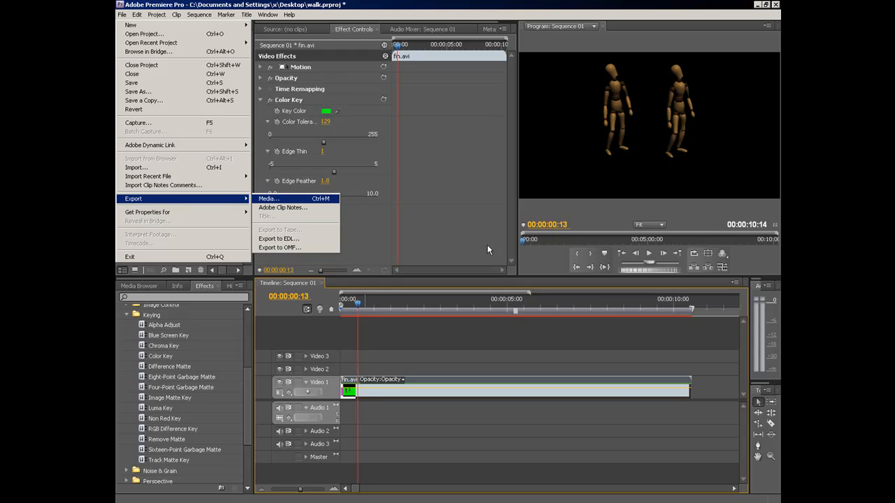
key("Return")
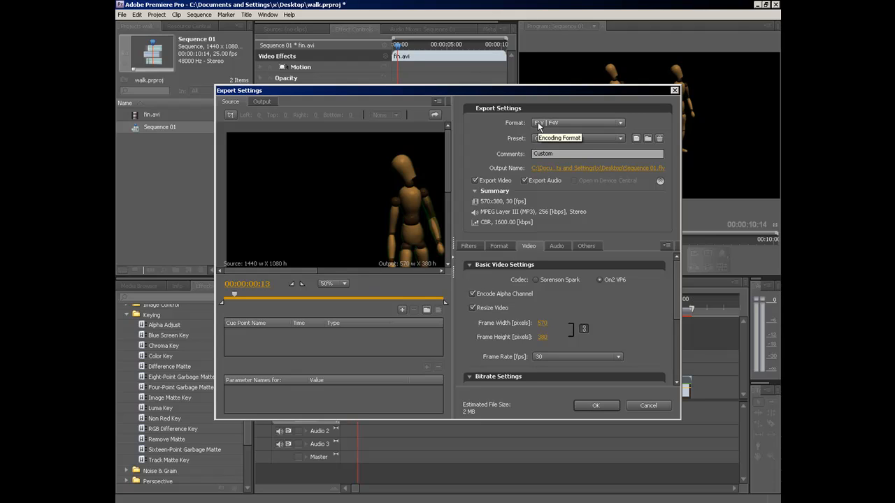
- Review the FLV format and On2 VP6 alpha-channel video settings, and accept the export to send Sequence 01 to Adobe Media Encoder
left_click(498, 248)
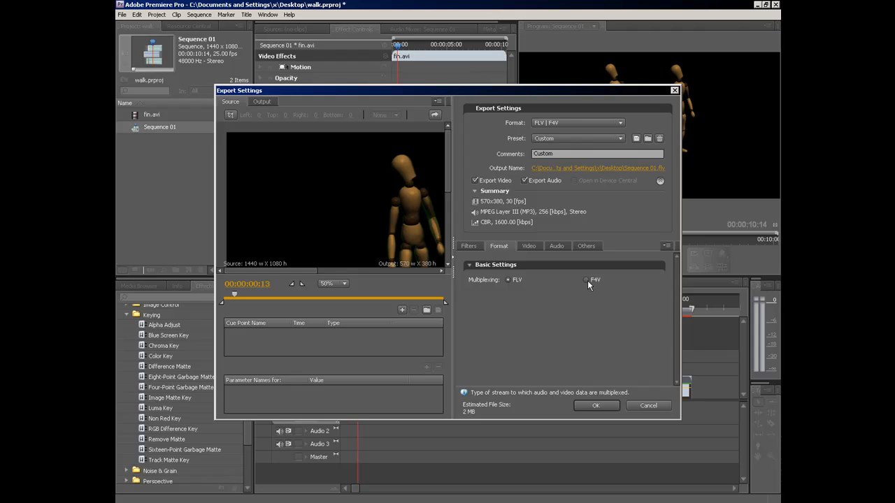
left_click(529, 248)
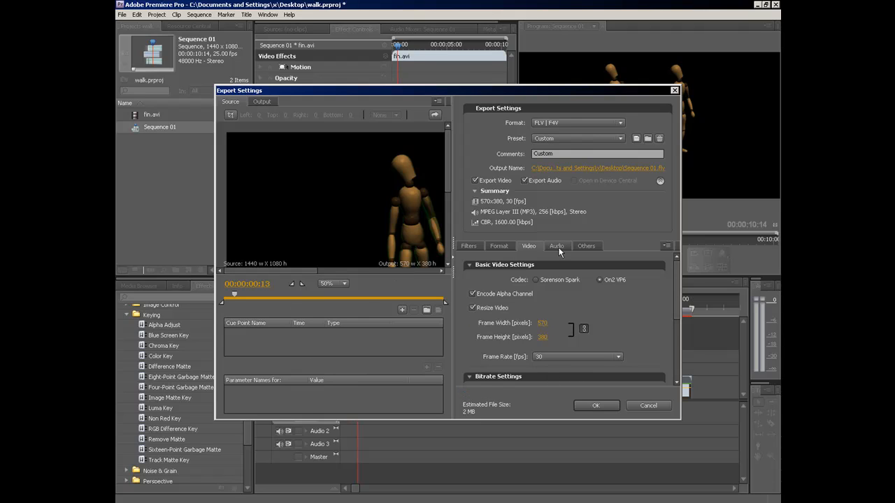
mouse_move(677, 280)
left_mouse_down()
mouse_move(674, 321)
mouse_move(672, 270)
left_mouse_up()
left_click(591, 409)
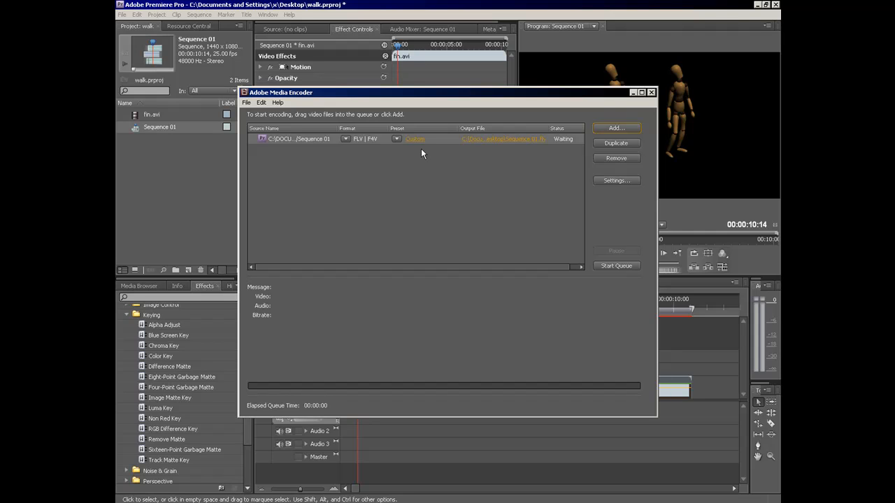
- Check the format and preset choices for the queued Sequence 01 without changing them
left_click(345, 139)
left_click(396, 140)
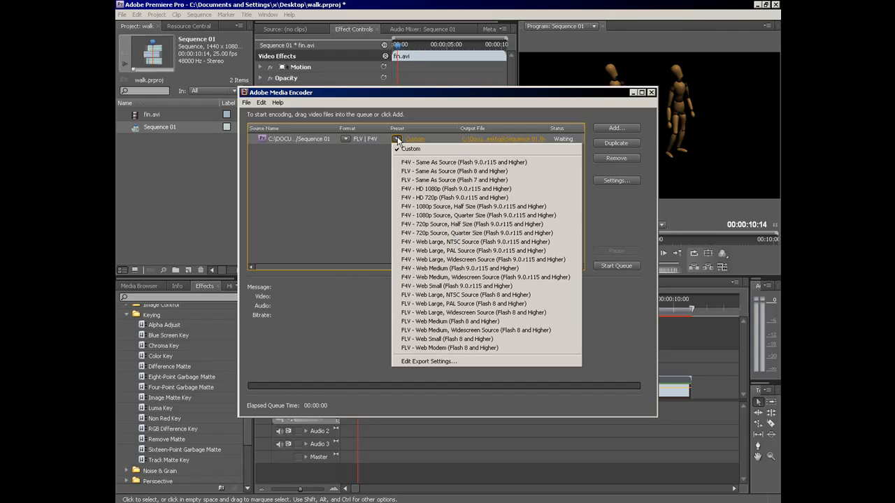
left_click(377, 168)
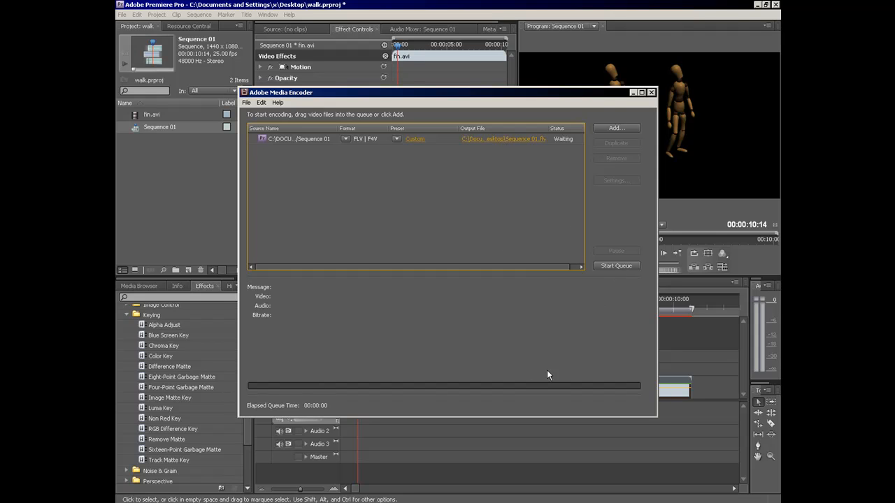
- Close Adobe Media Encoder without starting the queue and minimize Premiere Pro
left_click(651, 93)
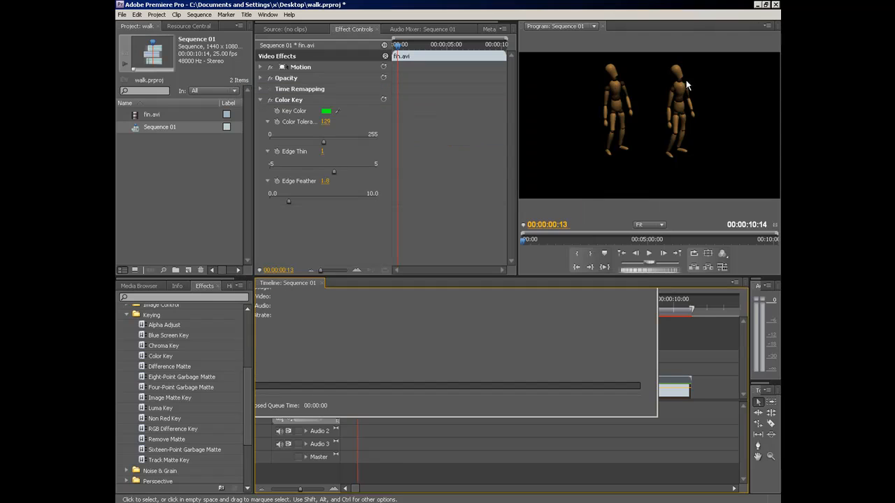
left_click(757, 5)
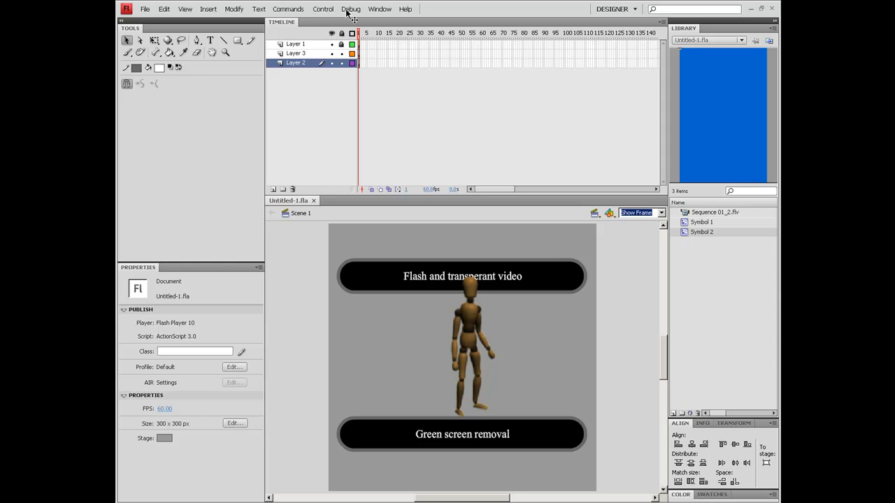
- Test the Untitled-1.fla movie in Flash to preview the transparent video, and close the preview
left_click(323, 9)
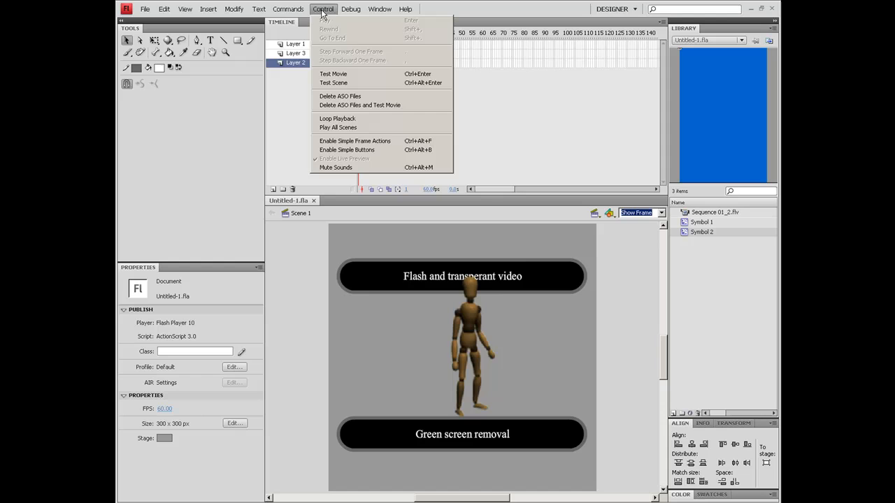
left_click(324, 75)
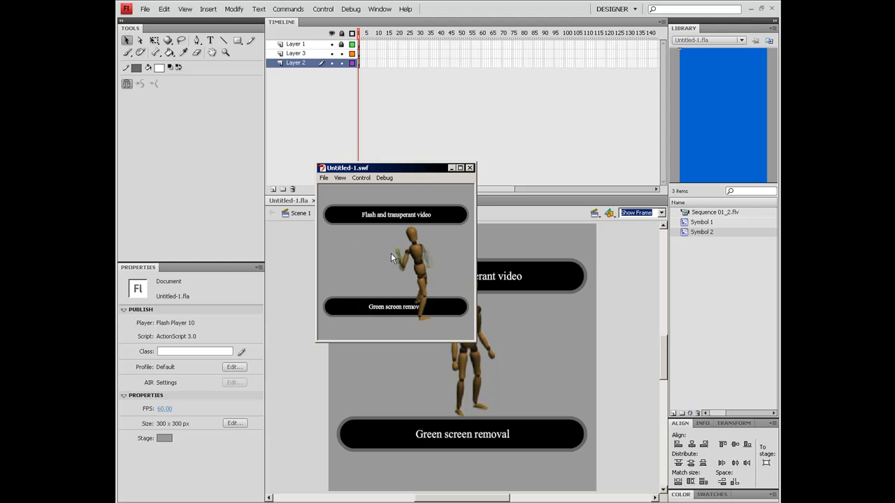
left_click(469, 168)
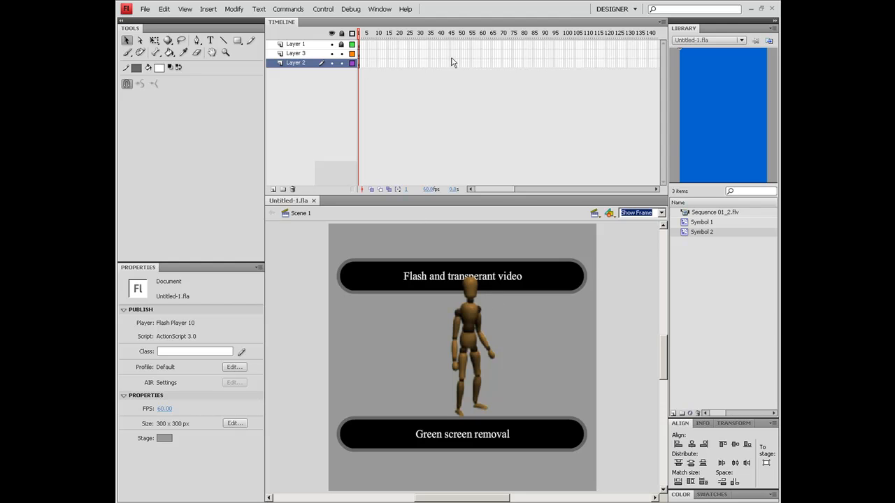
- Enlarge the frame display in the timeline and unlock Layer 1
left_click(661, 21)
left_click(682, 42)
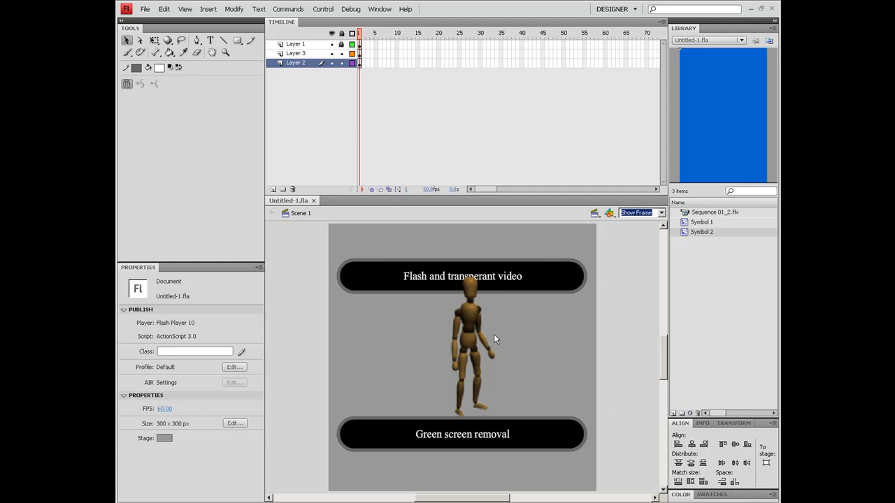
left_click(295, 52)
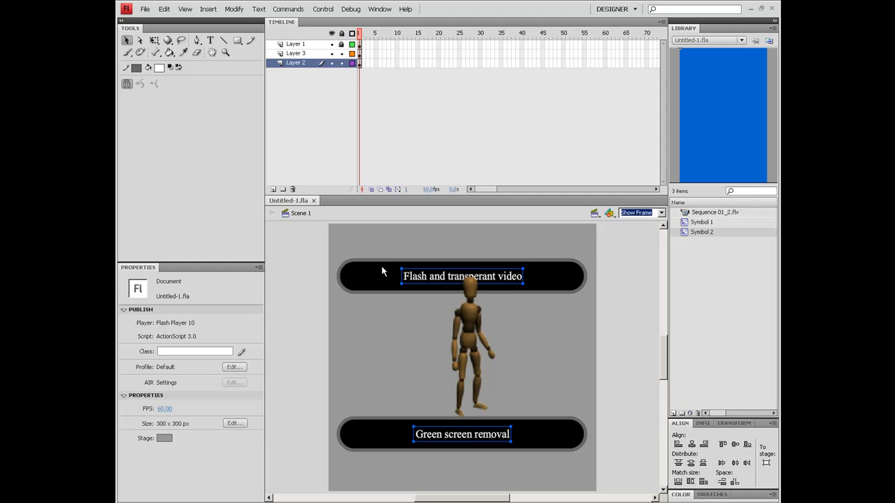
left_click(474, 325)
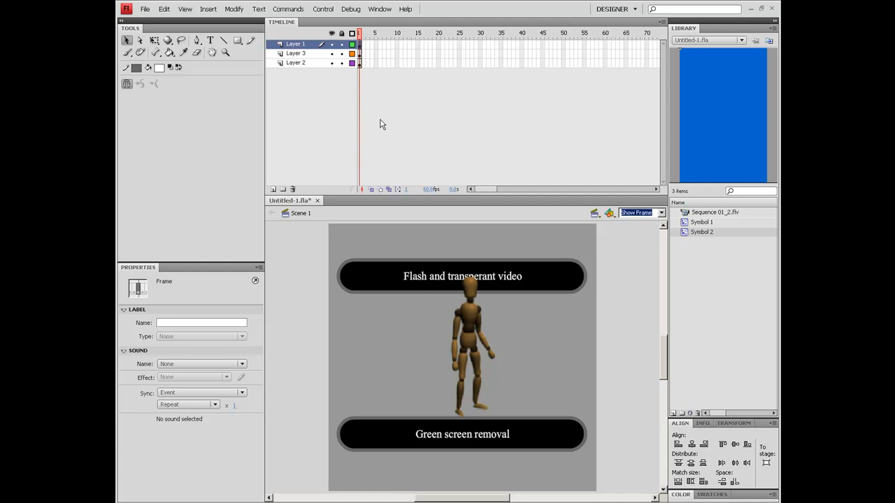
- Open the masked figure's Symbol 1, scrub its timeline to frame 447 to examine the mask animation, and return to Scene 1
left_click(467, 319)
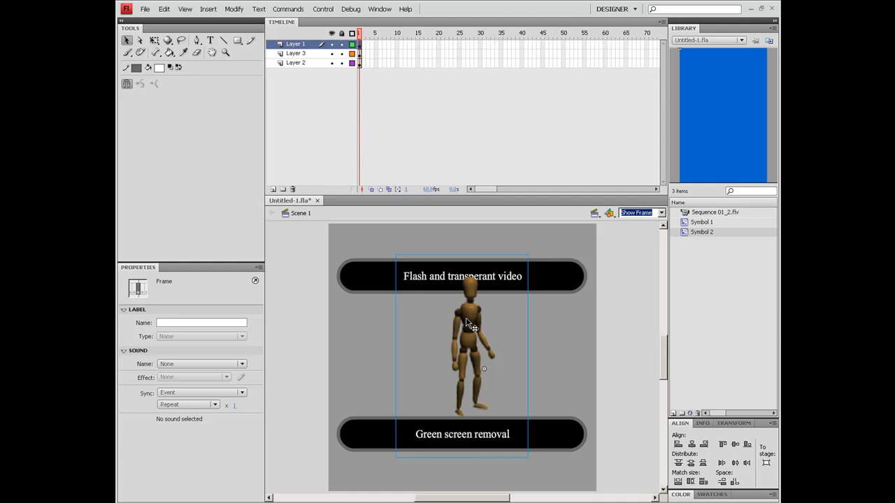
double_click(467, 320)
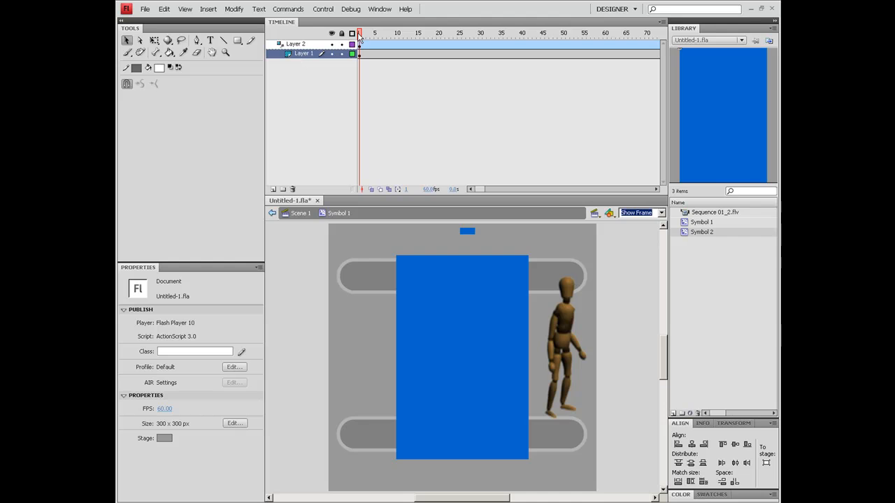
left_click_drag(359, 36, 750, 35)
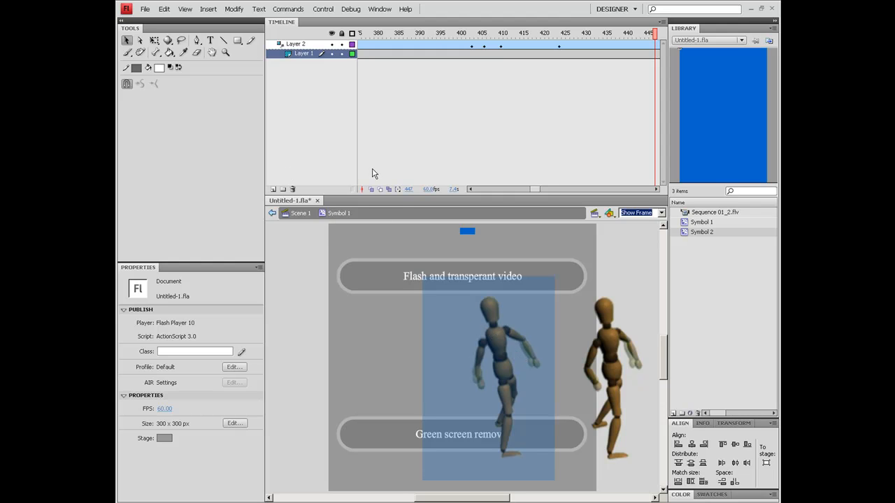
left_click(300, 212)
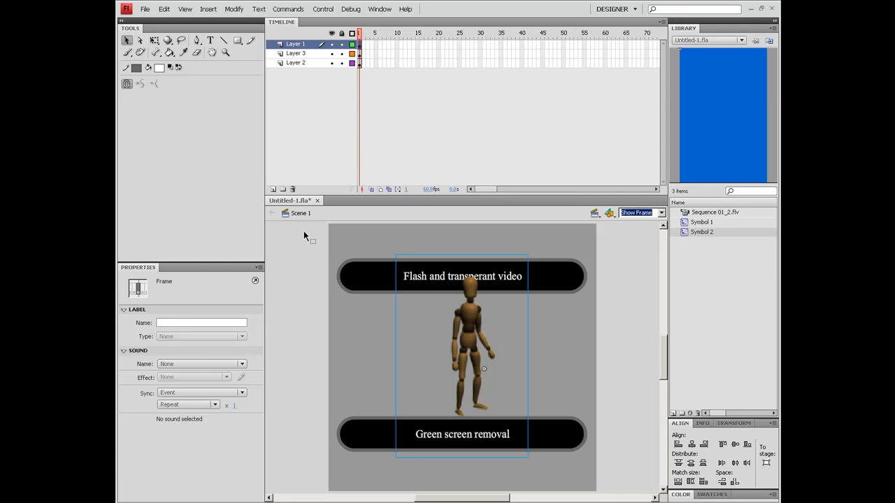
- Select all the artwork on the stage, including banners, texts and the figure, and convert it into one movie clip symbol
left_click_drag(302, 230, 602, 492)
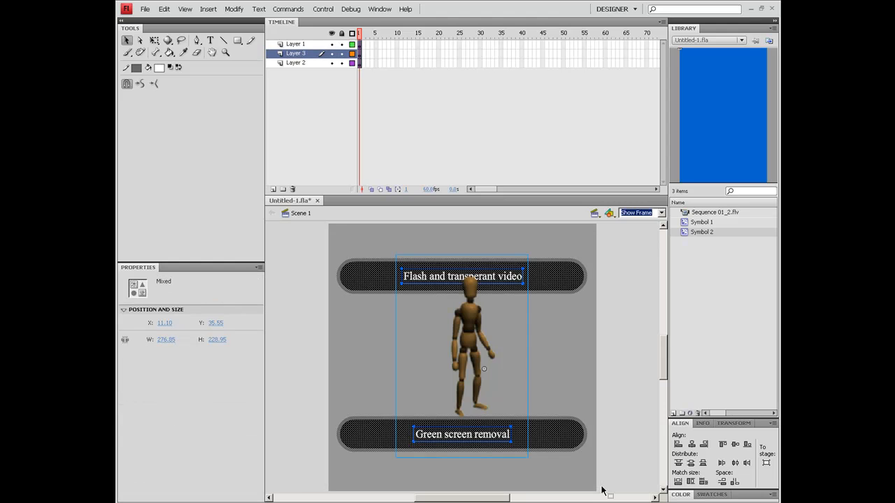
right_click(378, 271)
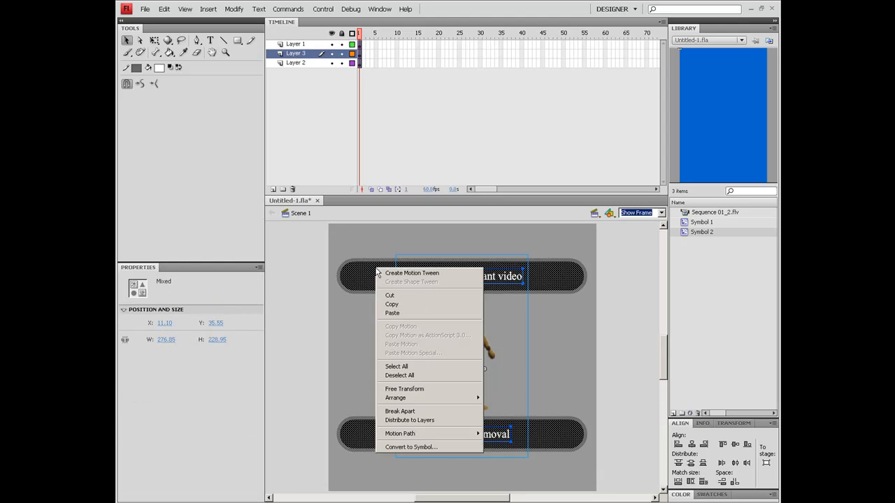
left_click(402, 445)
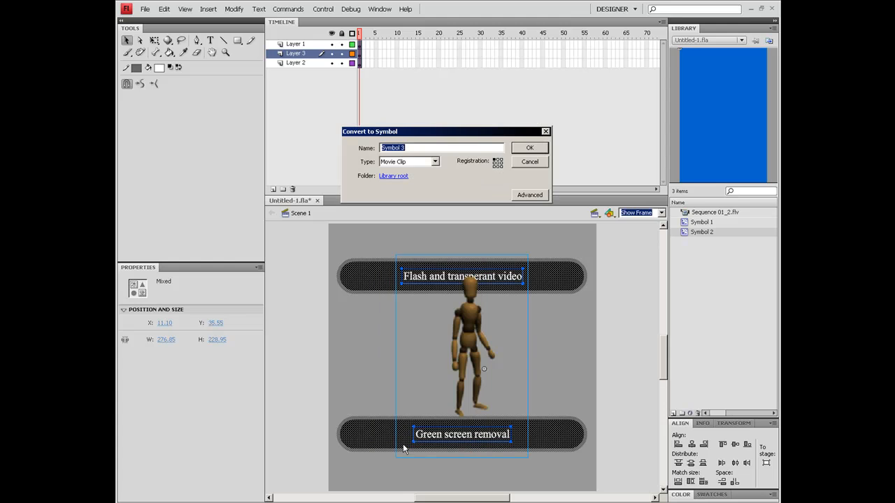
left_click(521, 153)
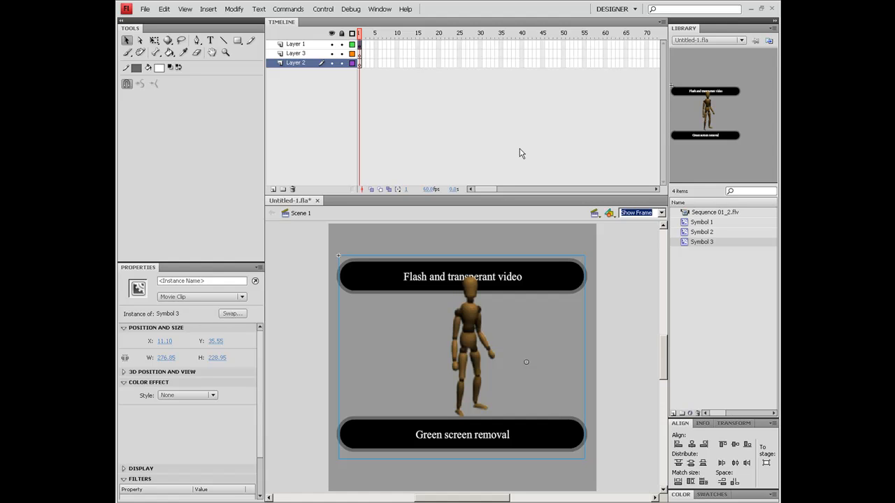
- Hide Layer 2 and Layer 3 to check that they are empty, and delete both layers
left_click(333, 62)
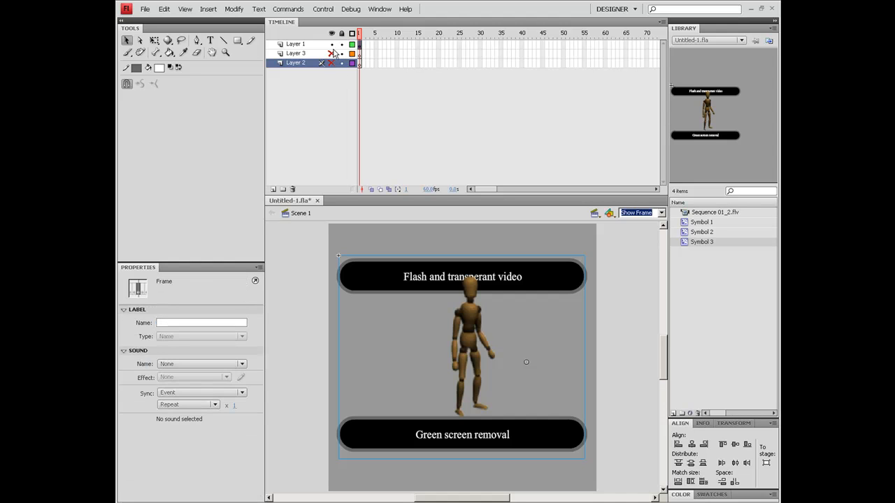
left_click(332, 44)
left_click(332, 44)
left_click(276, 84)
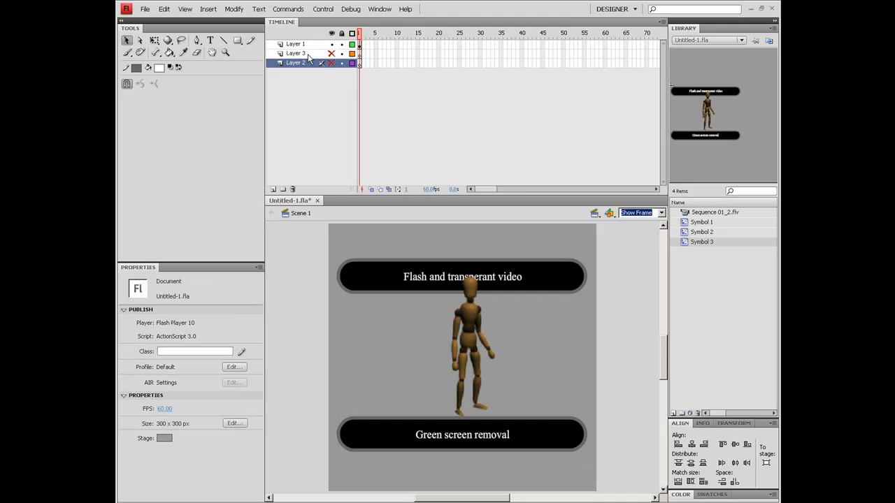
left_click(293, 189)
left_click(293, 190)
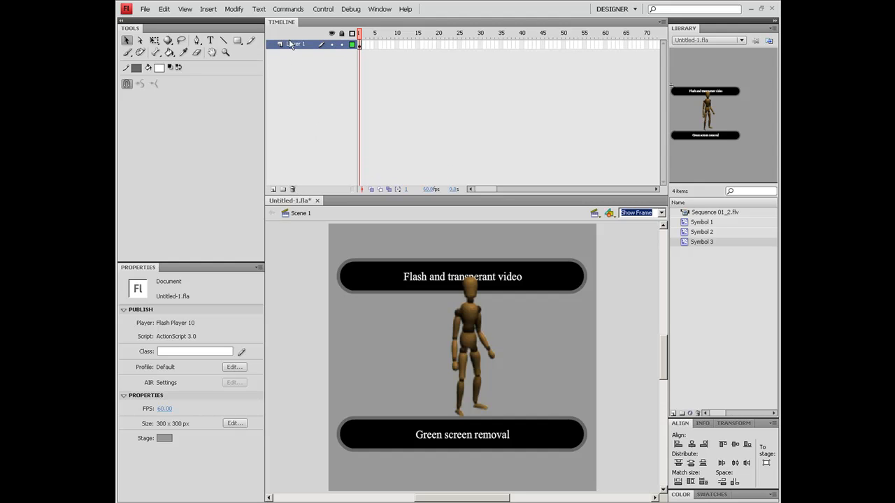